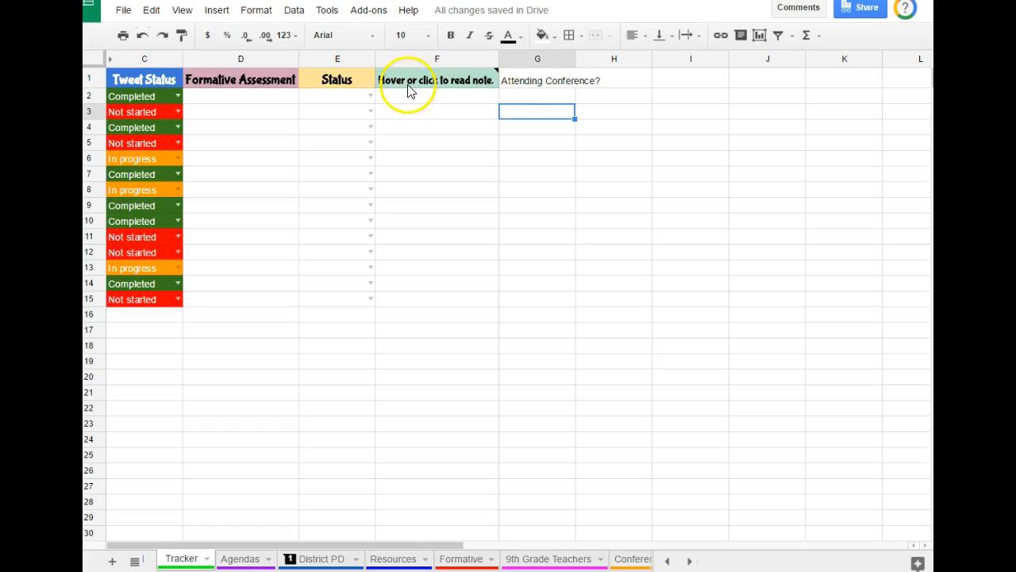
# Format the "Attending Conference?" header in G1 with an orange fill and bold white text.
pyautogui.doubleClick(535, 87)
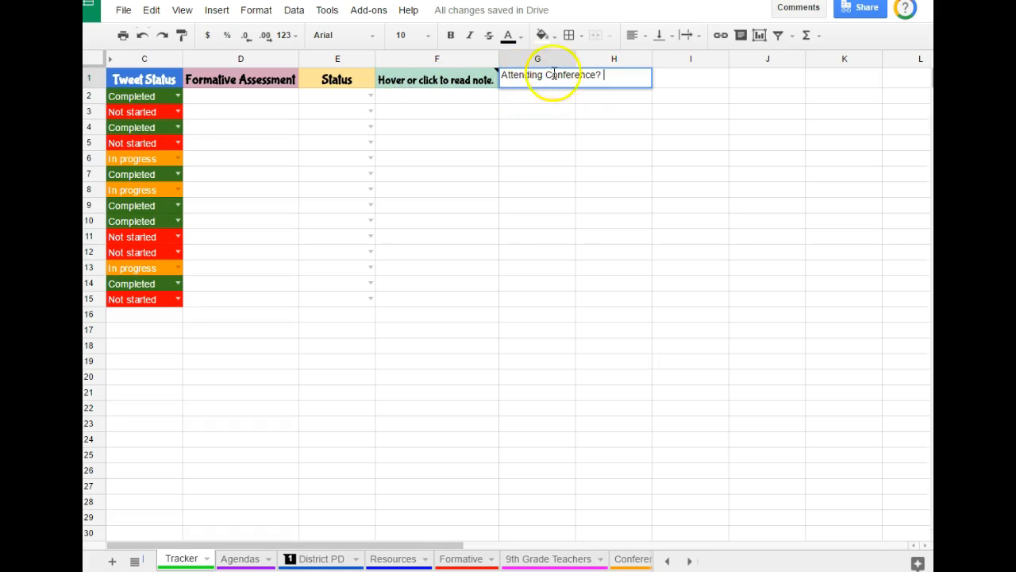
pyautogui.click(545, 36)
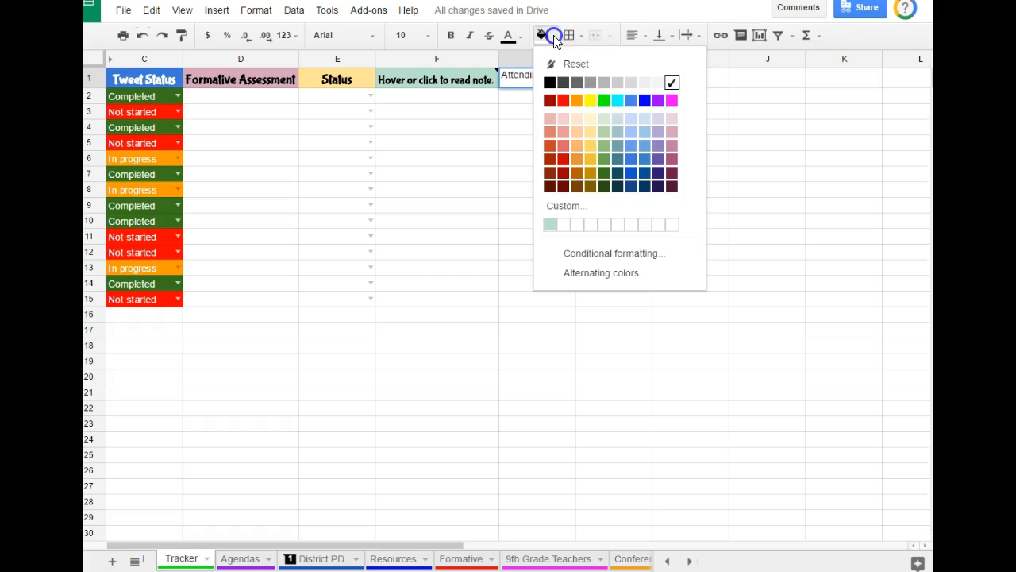
pyautogui.click(577, 100)
pyautogui.click(450, 36)
pyautogui.click(508, 36)
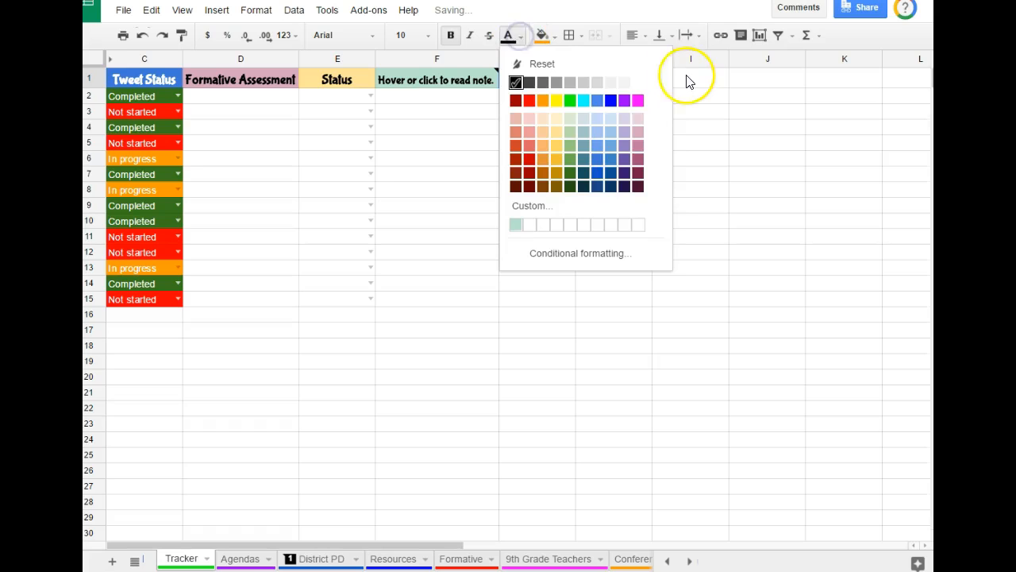
pyautogui.click(638, 83)
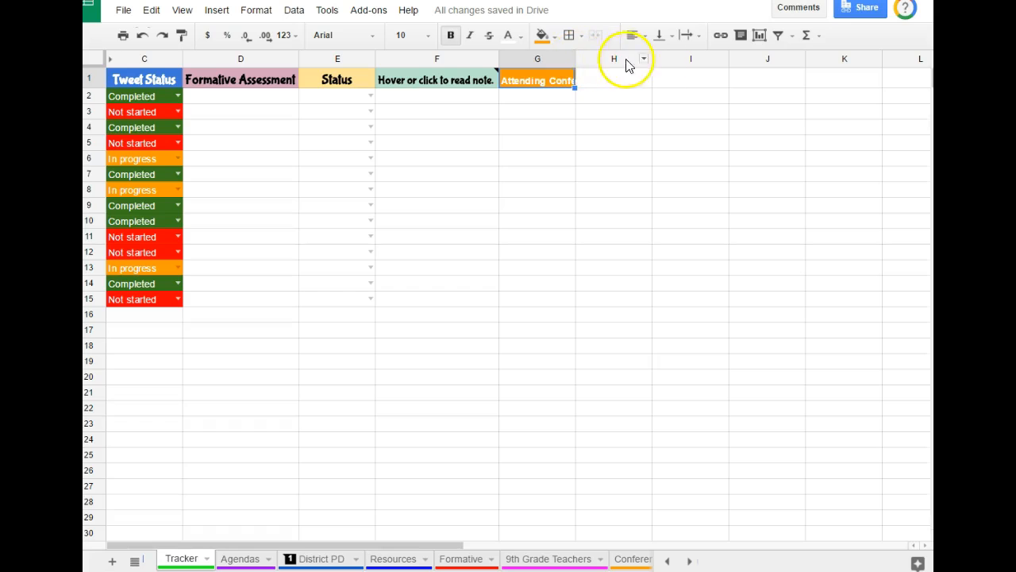
# Fit the widths of column G and the Status column E to their header text.
pyautogui.doubleClick(574, 59)
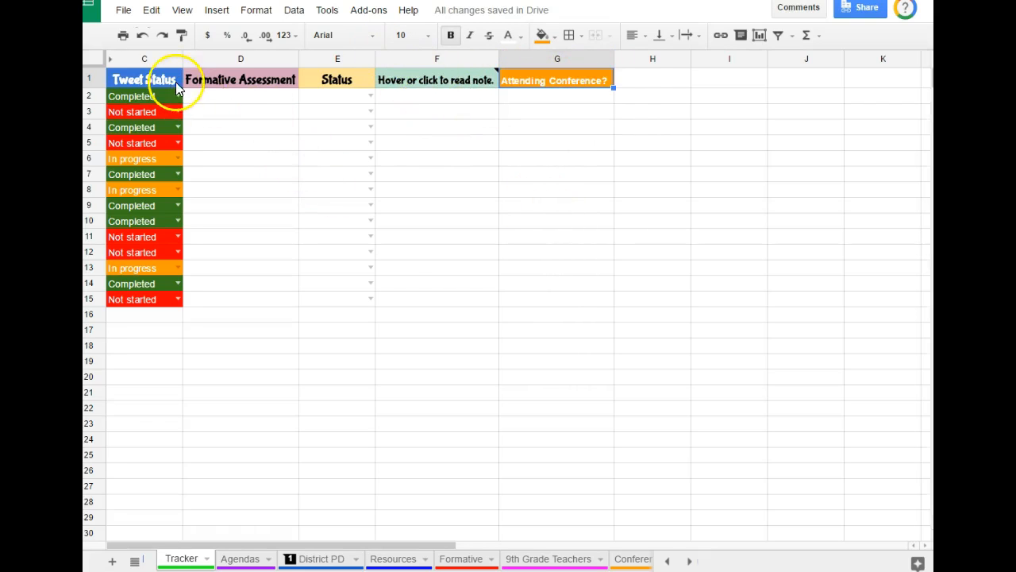
pyautogui.moveTo(383, 89)
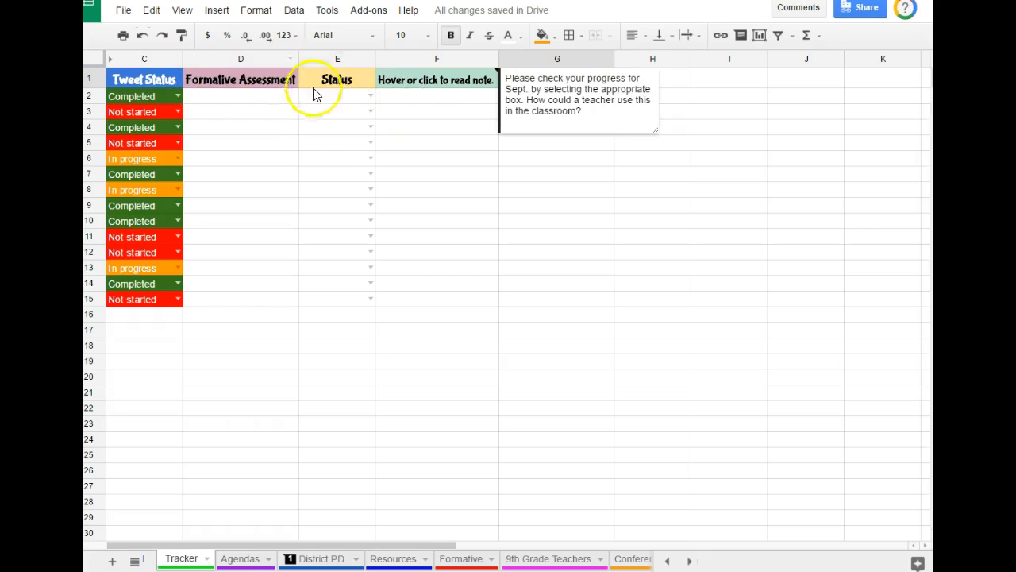
pyautogui.doubleClick(374, 58)
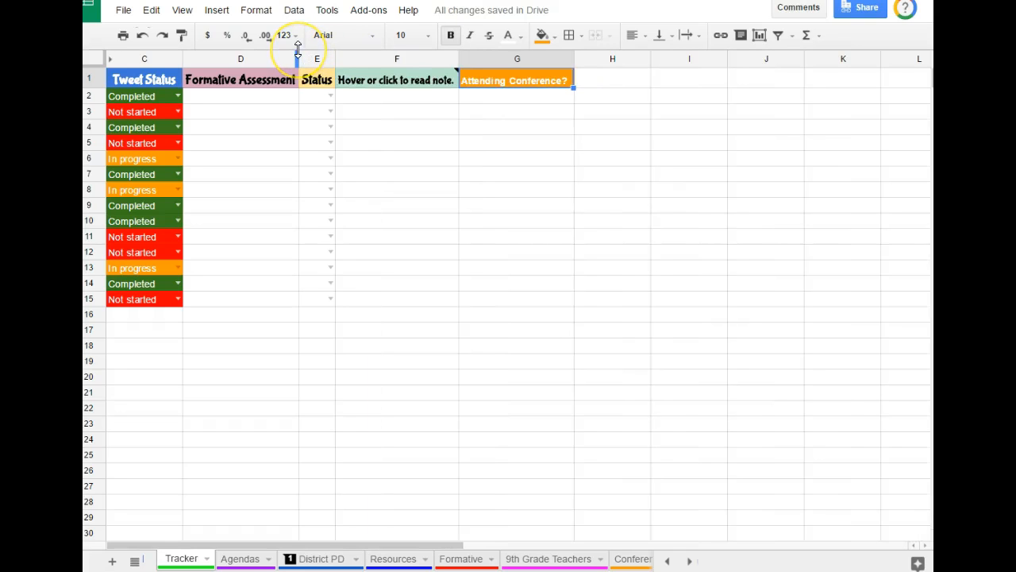
# Examine the note attached to header cell F1 and the command for inserting a note.
pyautogui.moveTo(334, 79)
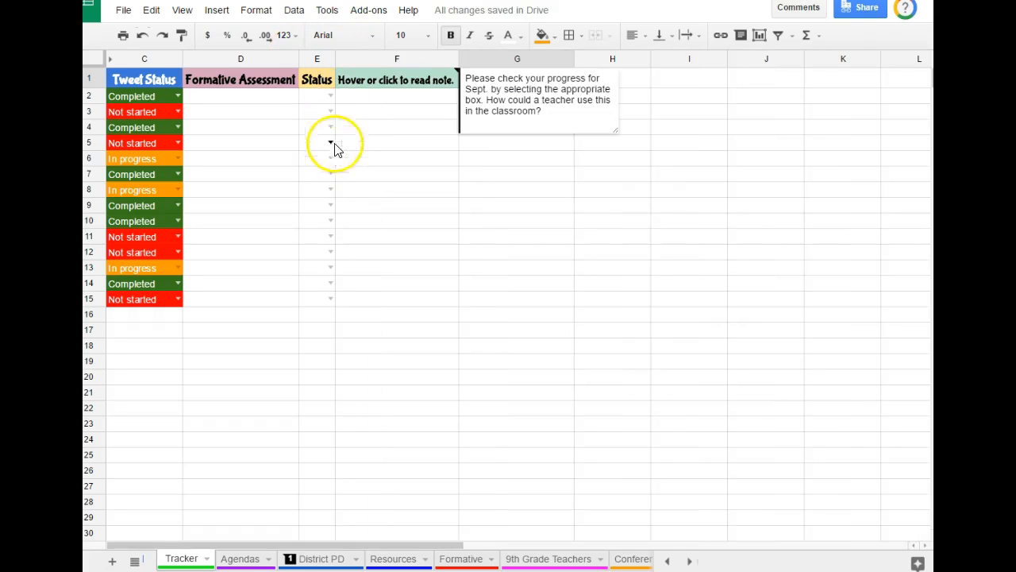
pyautogui.click(373, 83)
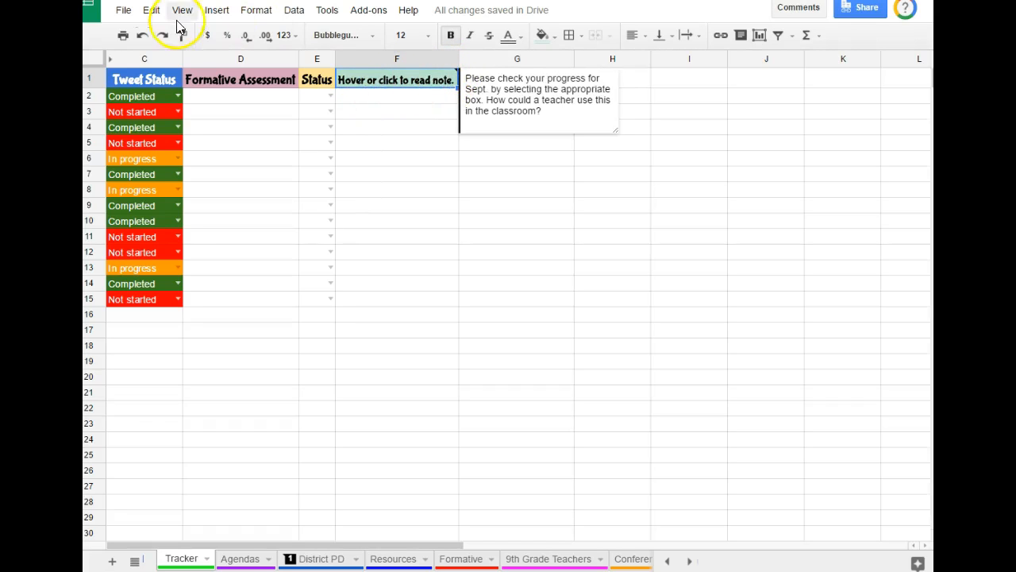
pyautogui.click(216, 10)
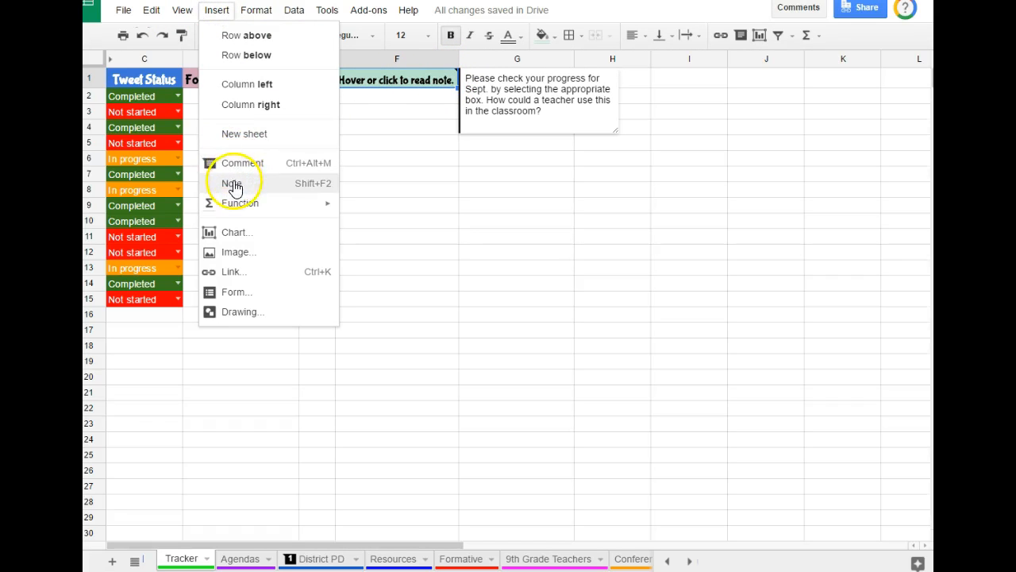
pyautogui.click(411, 101)
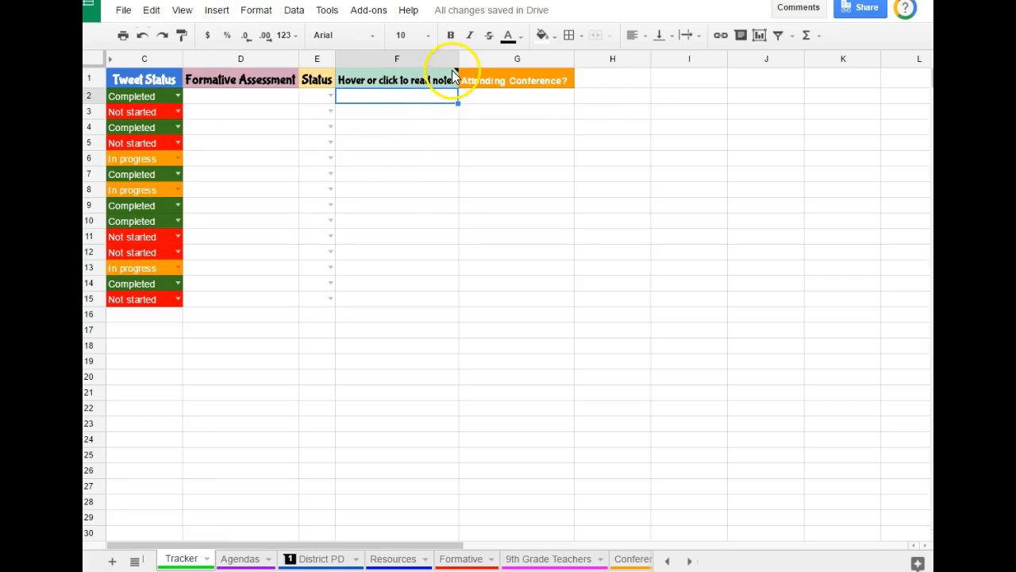
pyautogui.moveTo(456, 75)
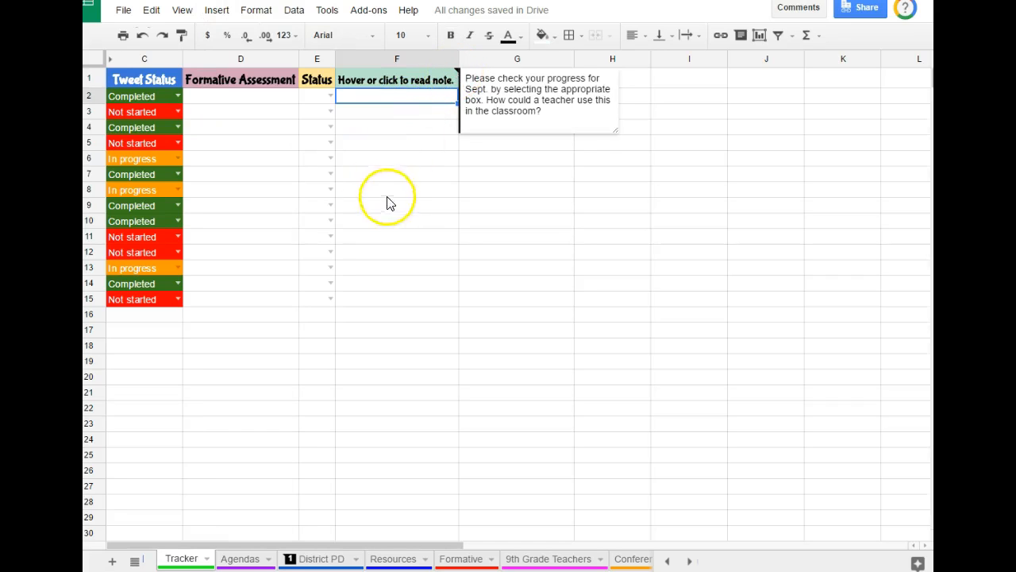
pyautogui.click(385, 141)
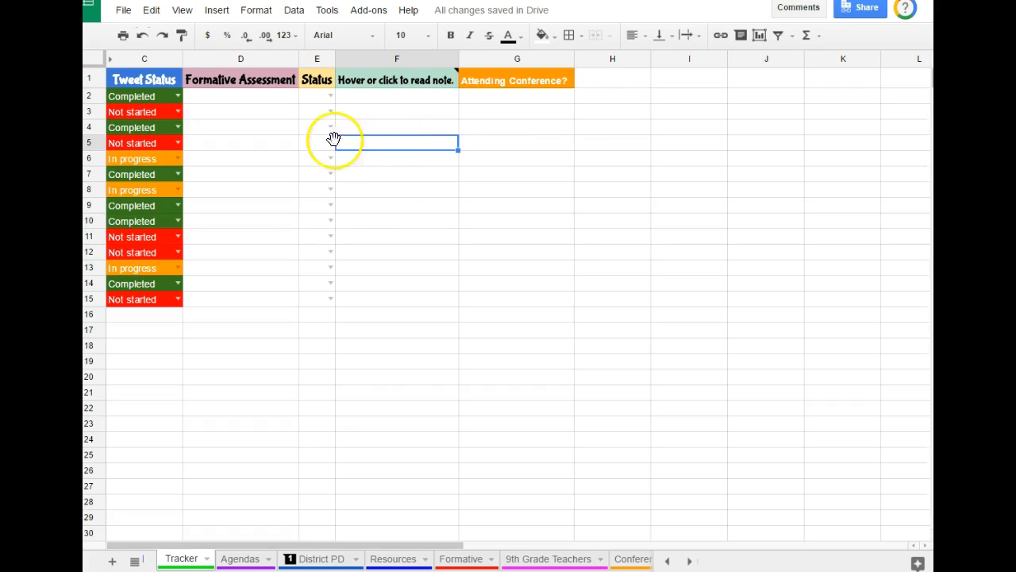
# Add a data validation dropdown with the list items YES, NO to G2:G15, and check the choices in G2.
pyautogui.click(533, 101)
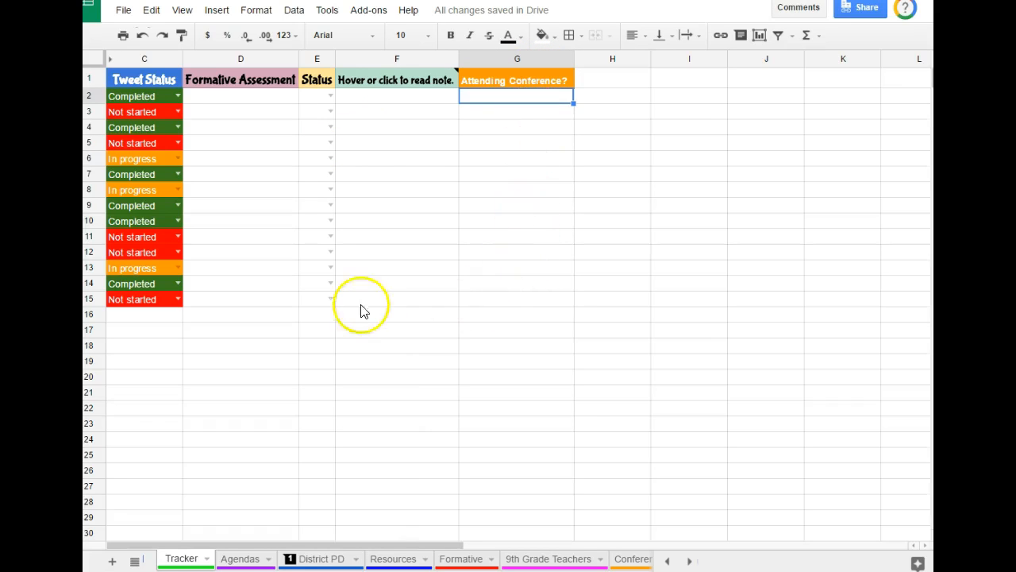
pyautogui.keyDown('shift'); pyautogui.click(522, 307); pyautogui.keyUp('shift')
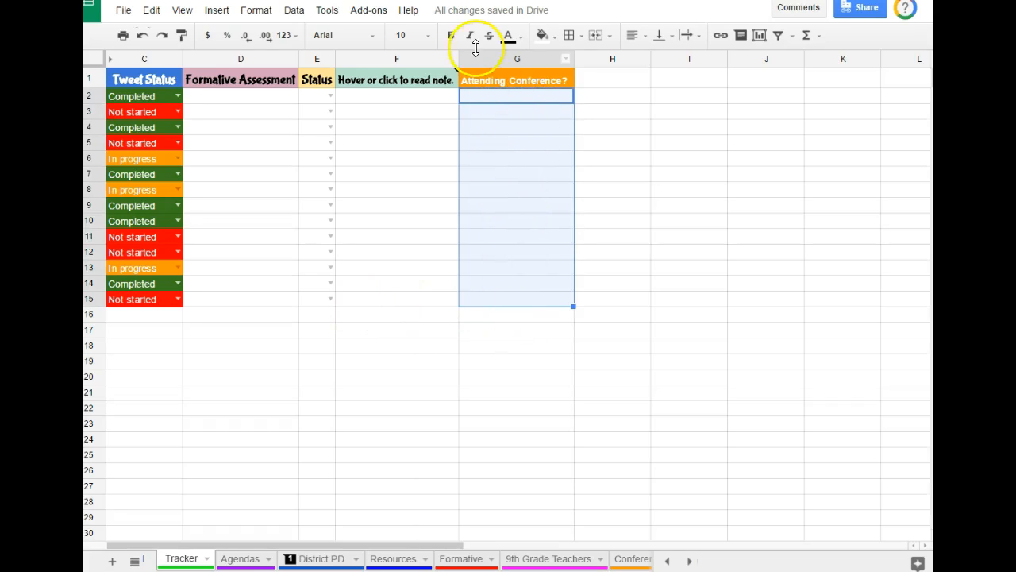
pyautogui.click(295, 11)
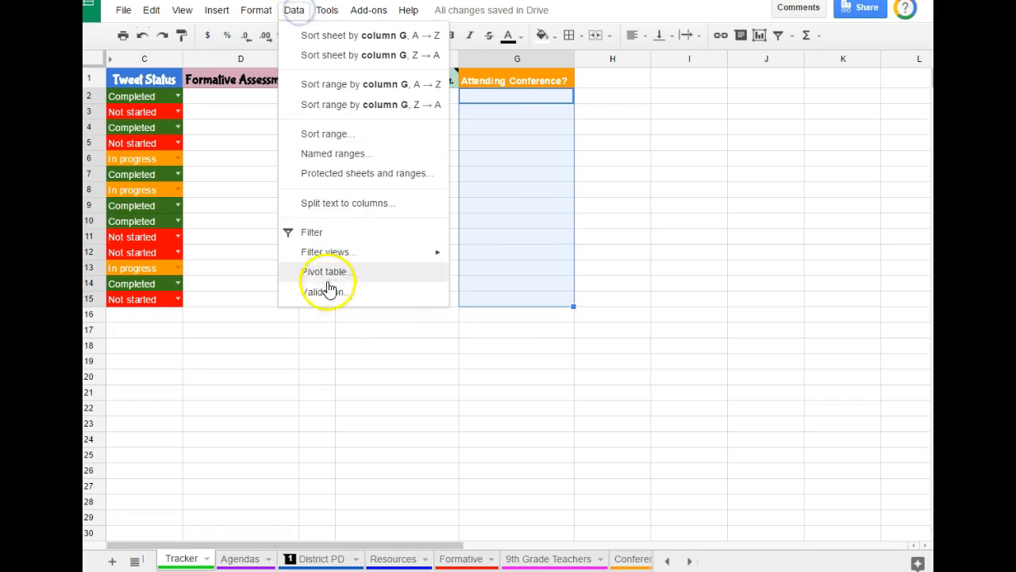
pyautogui.click(320, 294)
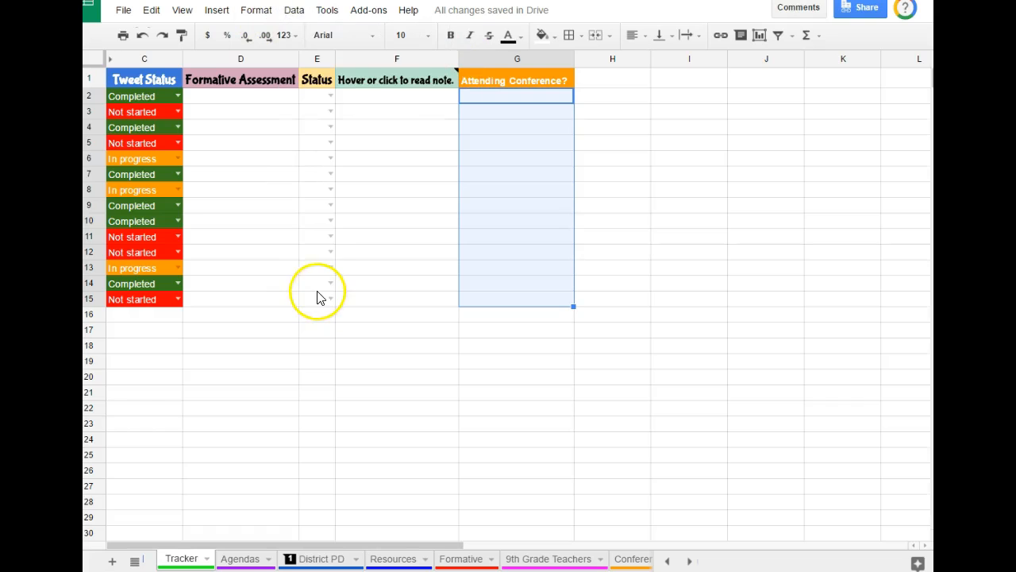
pyautogui.click(293, 13)
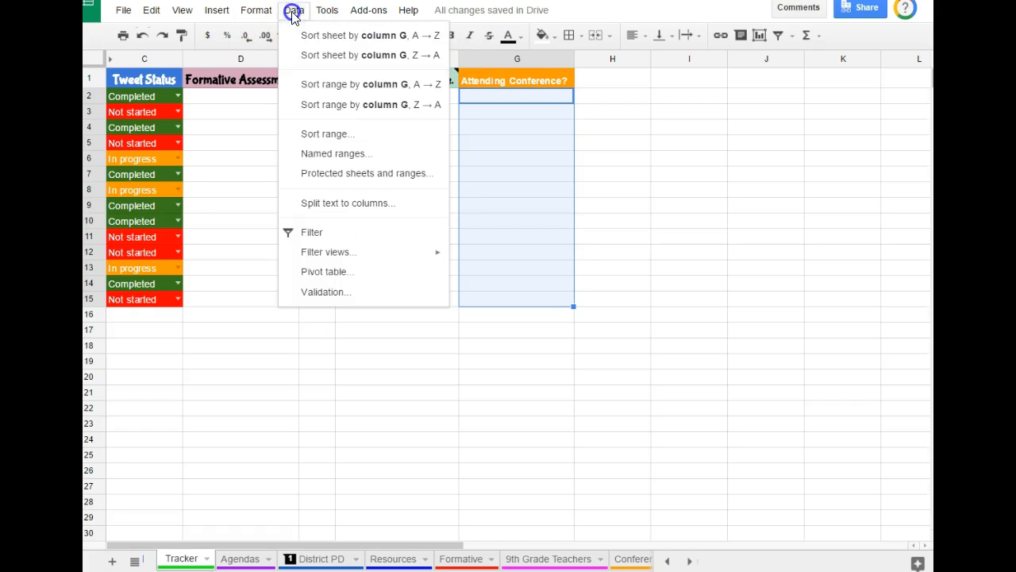
pyautogui.click(314, 294)
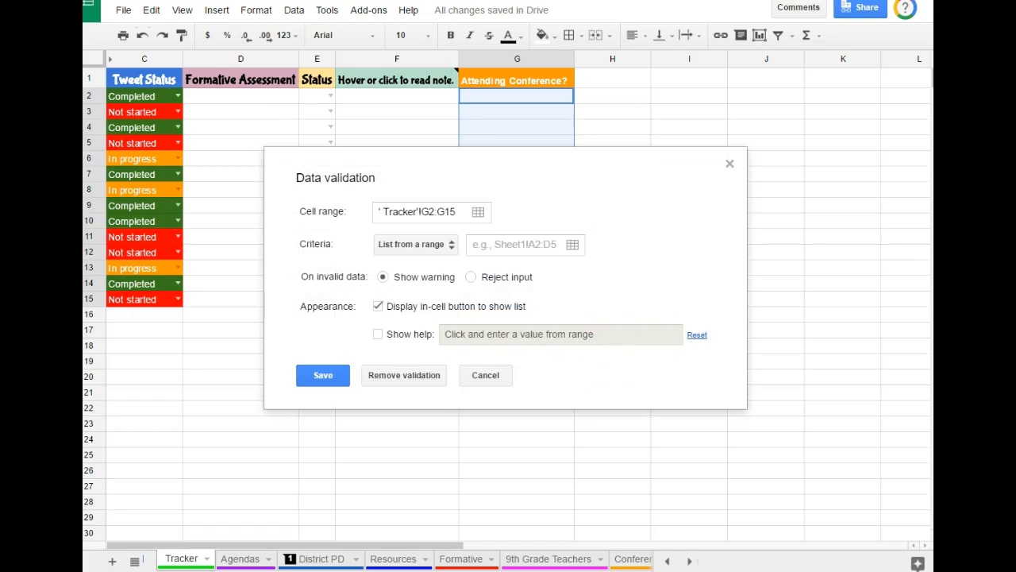
pyautogui.click(447, 248)
pyautogui.click(431, 268)
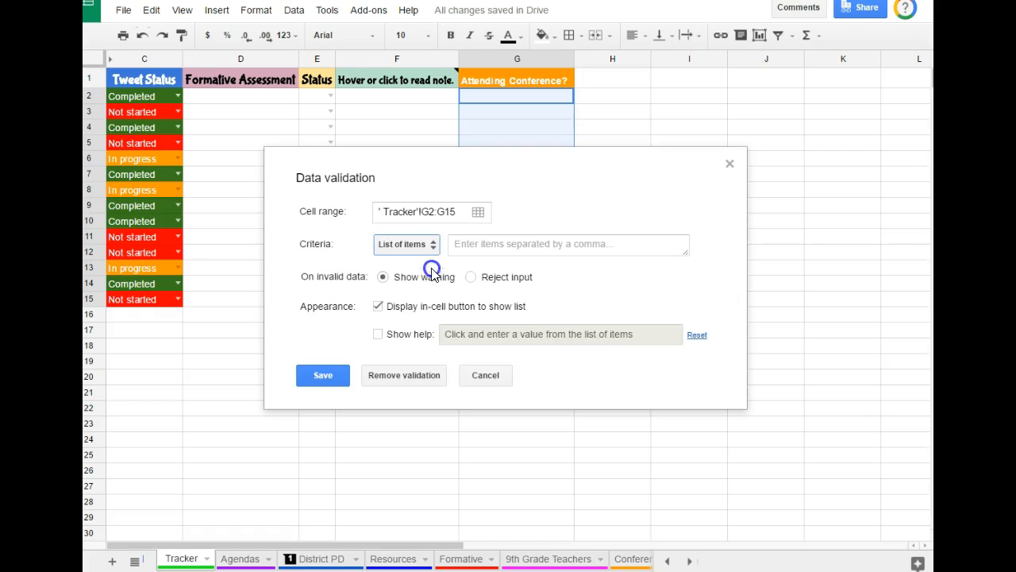
pyautogui.click(480, 245)
pyautogui.write('YES, NO')
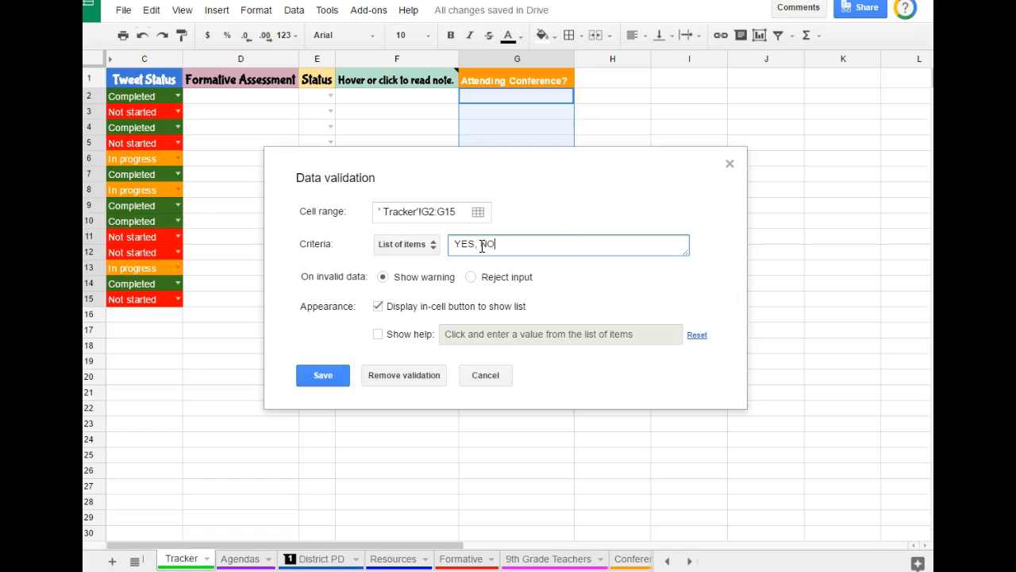
pyautogui.click(333, 375)
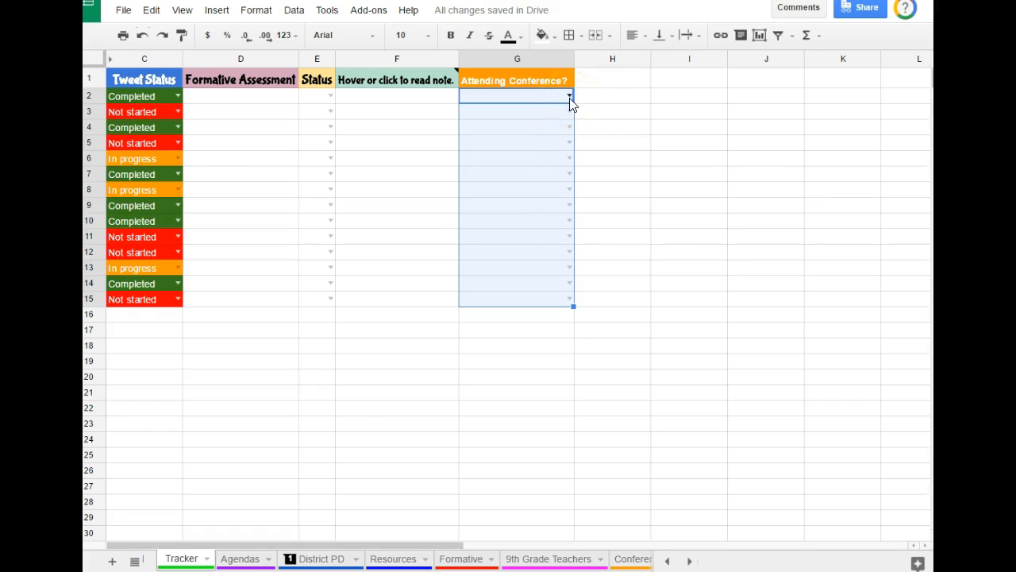
pyautogui.click(574, 102)
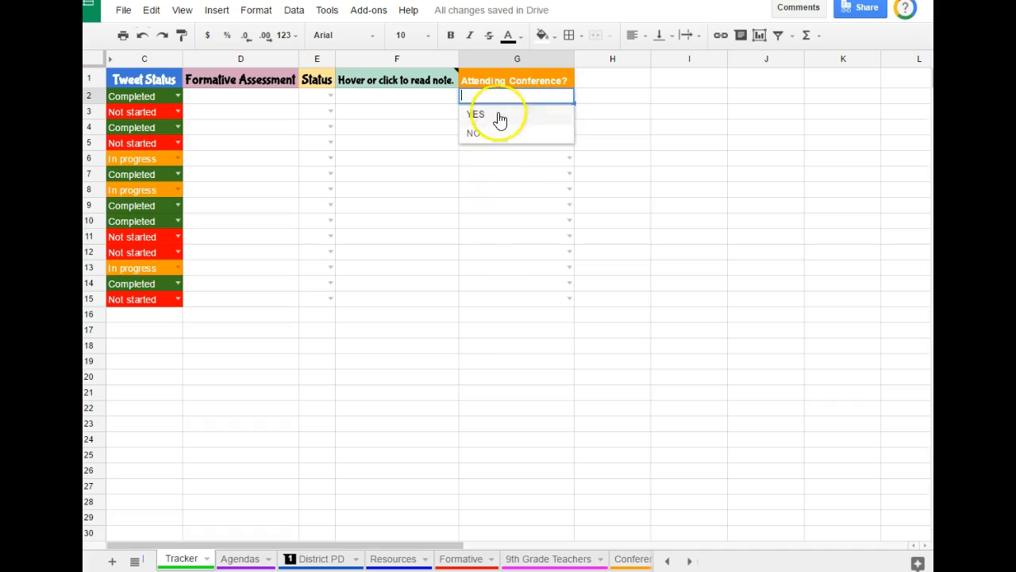
pyautogui.click(501, 272)
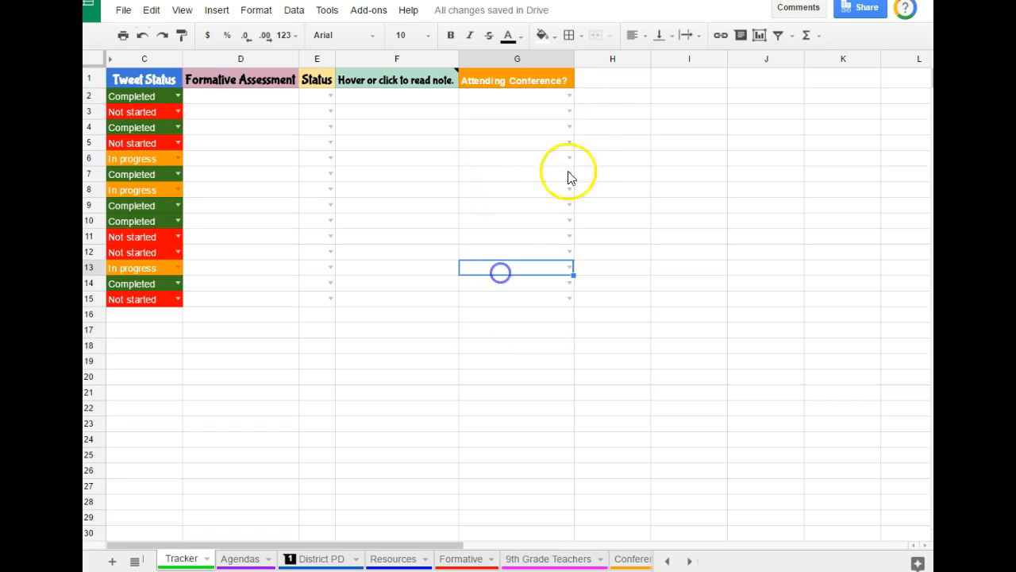
# Create a conditional formatting rule for G2:G15 that applies when the text contains YES.
pyautogui.click(521, 99)
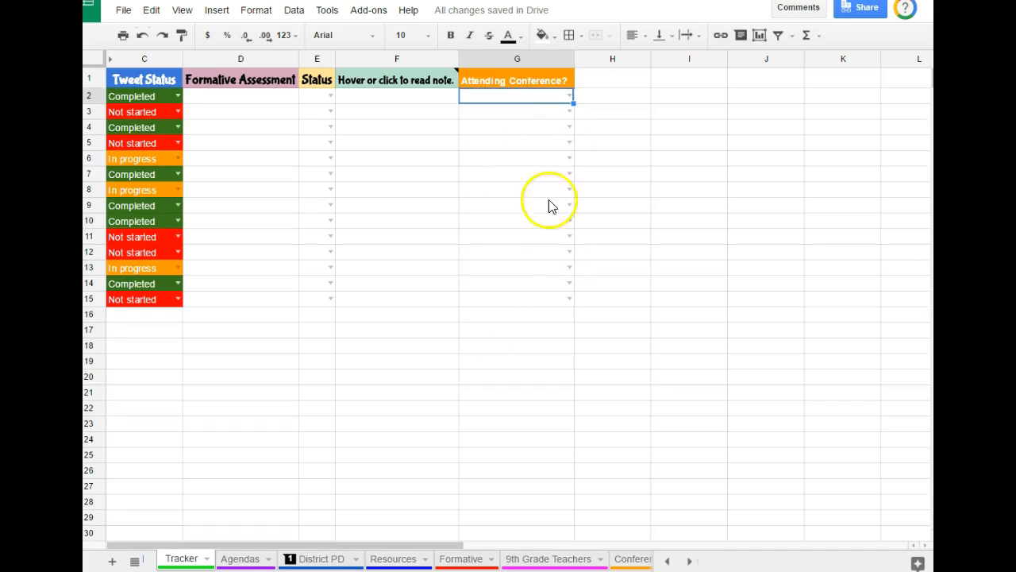
pyautogui.keyDown('shift'); pyautogui.click(556, 300); pyautogui.keyUp('shift')
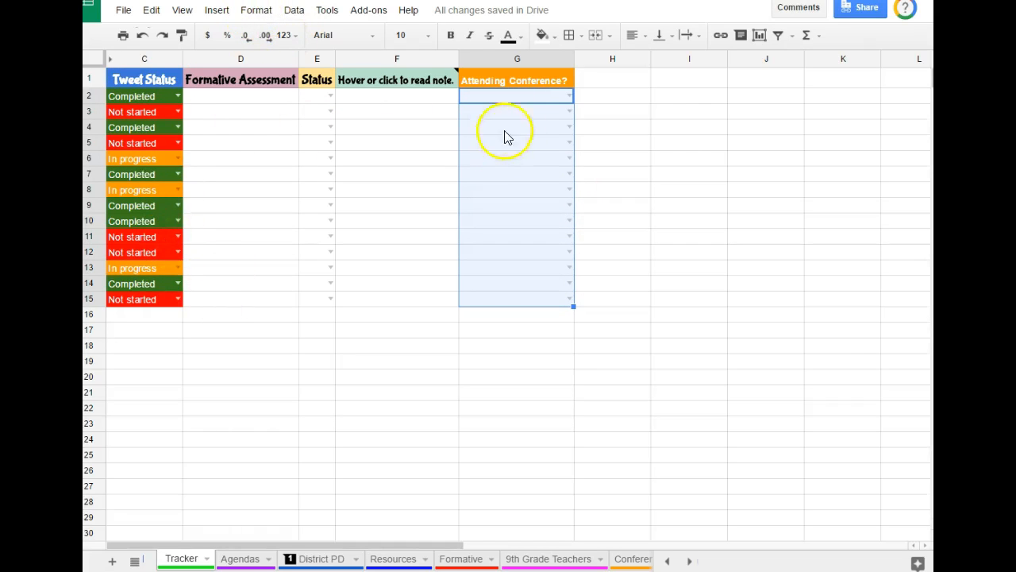
pyautogui.click(255, 10)
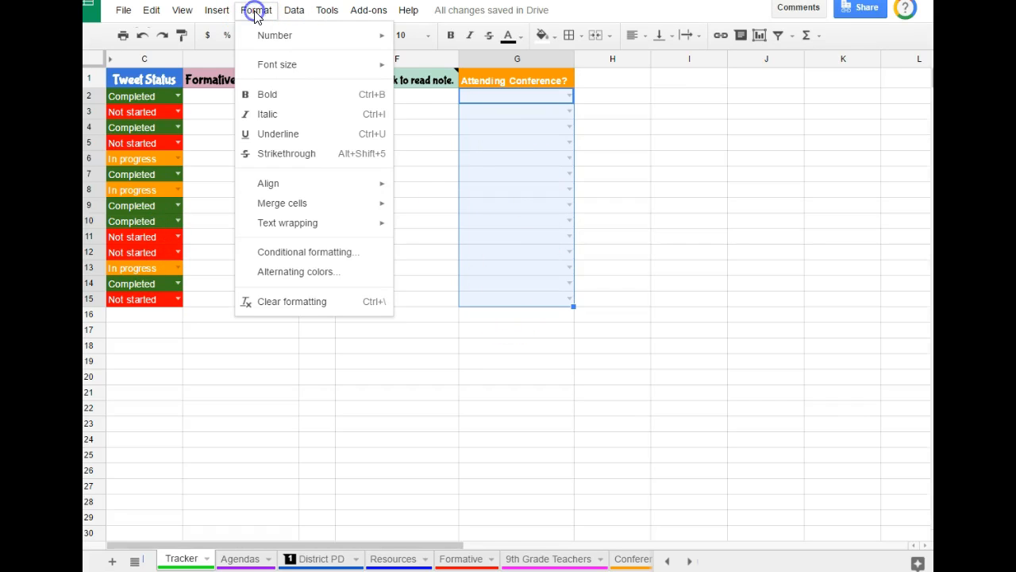
pyautogui.click(310, 252)
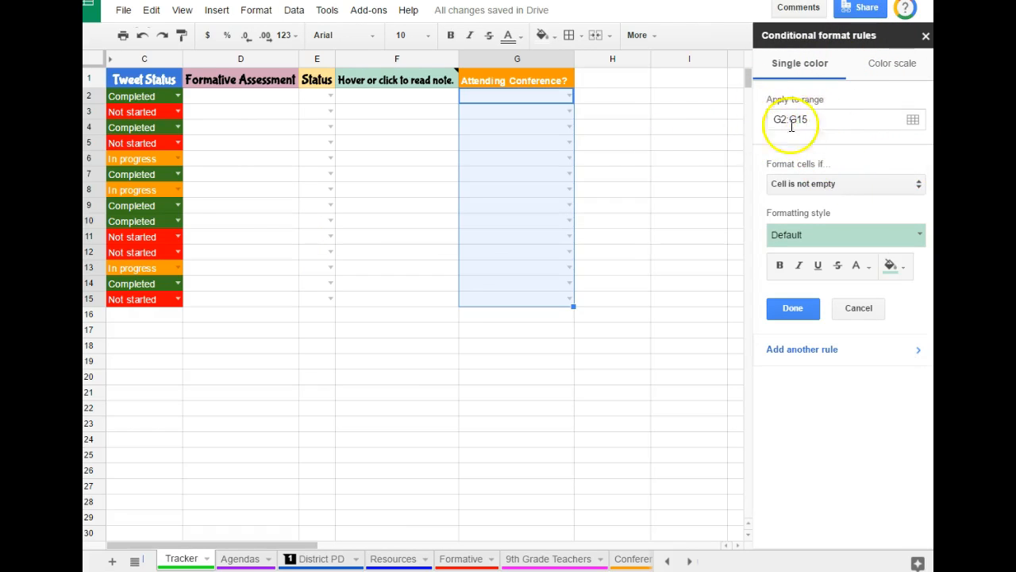
pyautogui.click(897, 186)
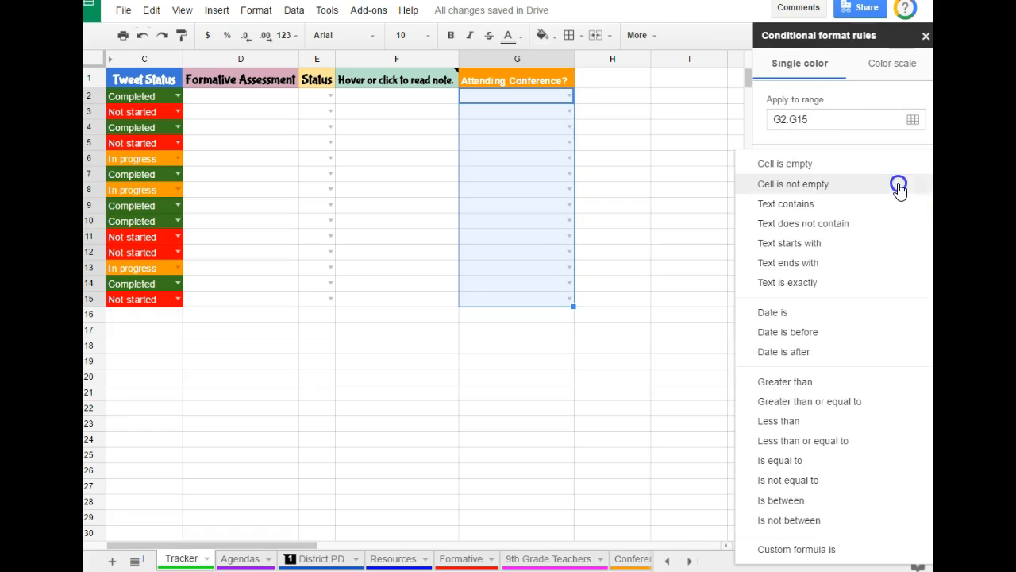
pyautogui.click(822, 212)
pyautogui.click(807, 213)
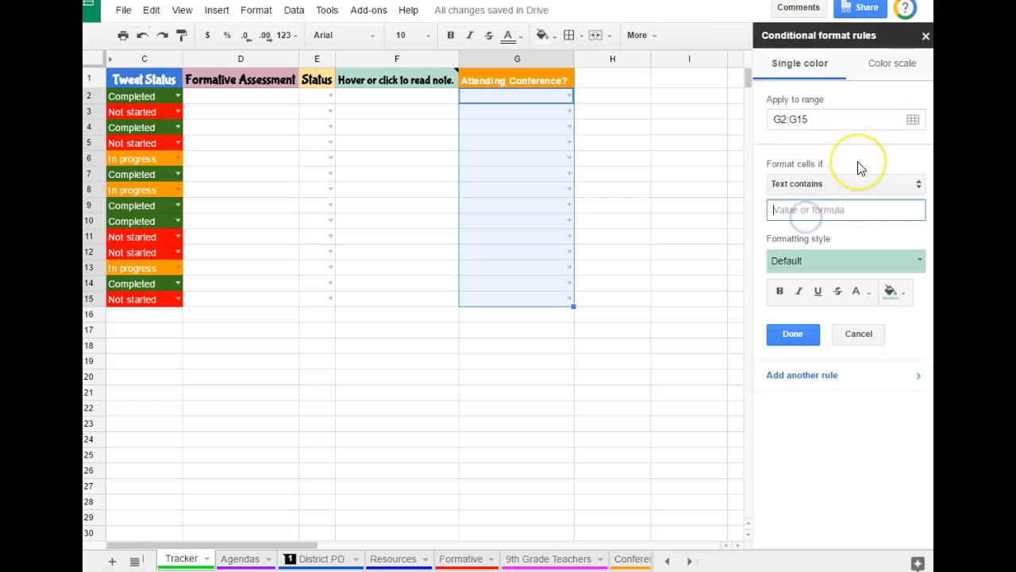
pyautogui.write('YES')
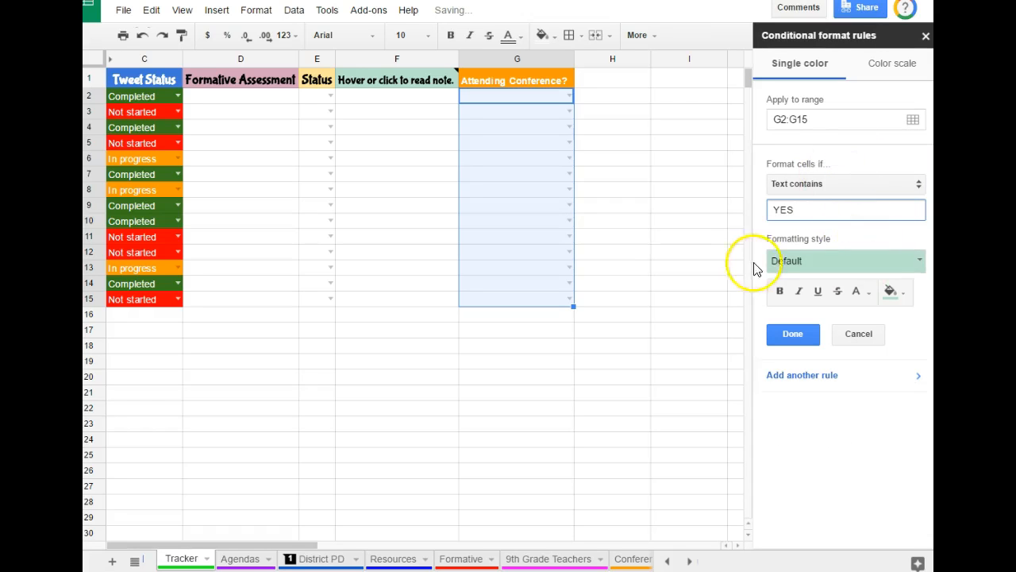
# Give the YES rule a bright green fill and bold text, and save it.
pyautogui.click(900, 296)
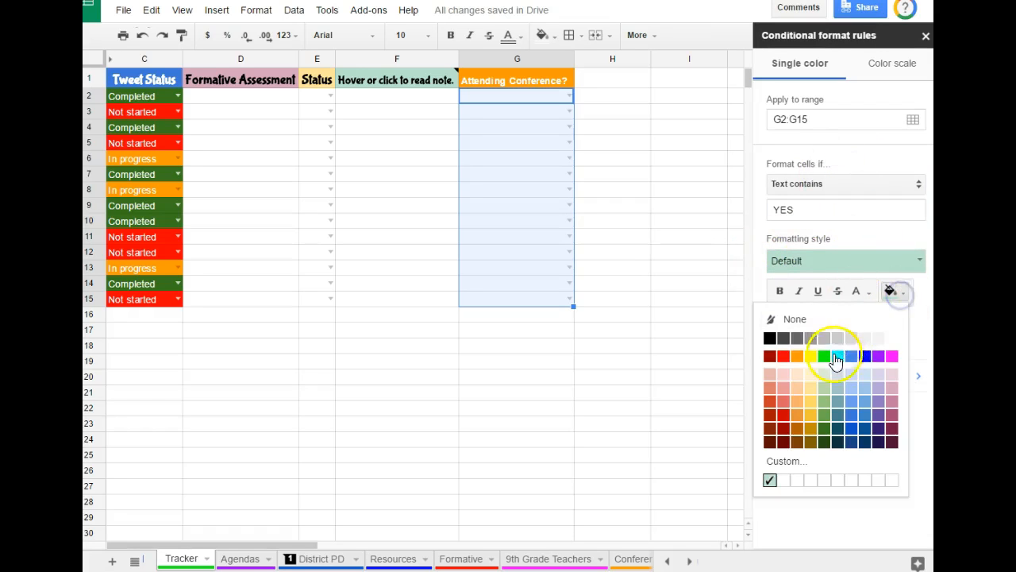
pyautogui.click(825, 356)
pyautogui.click(779, 291)
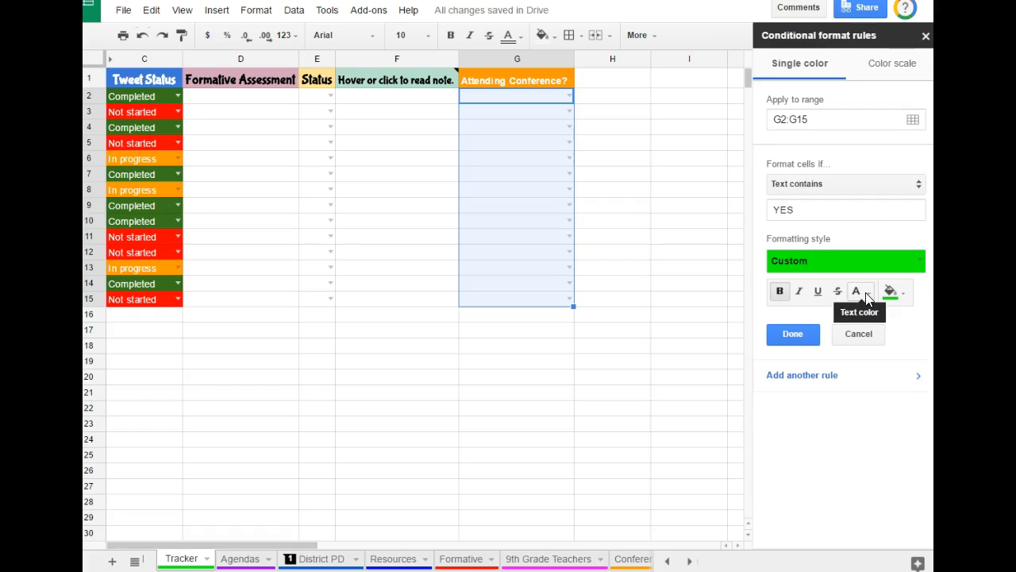
pyautogui.click(802, 338)
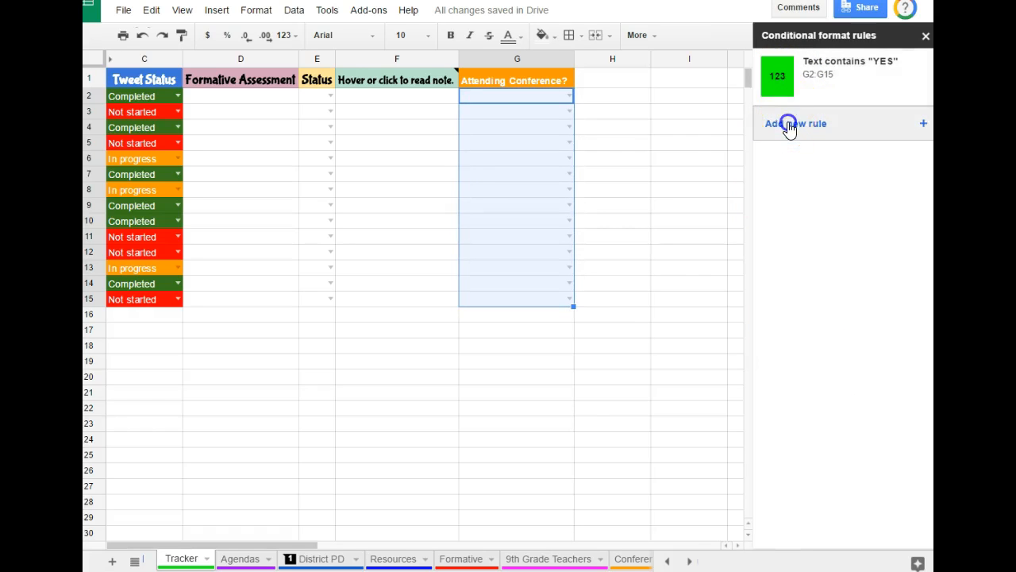
# Add a second conditional formatting rule for G2:G15 that applies when the text contains NO.
pyautogui.click(788, 125)
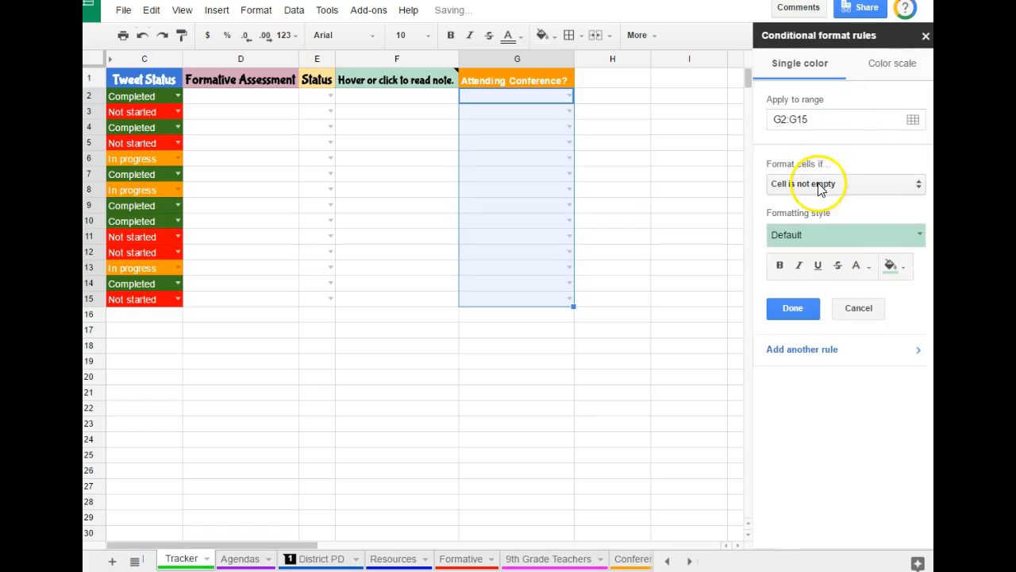
pyautogui.click(917, 185)
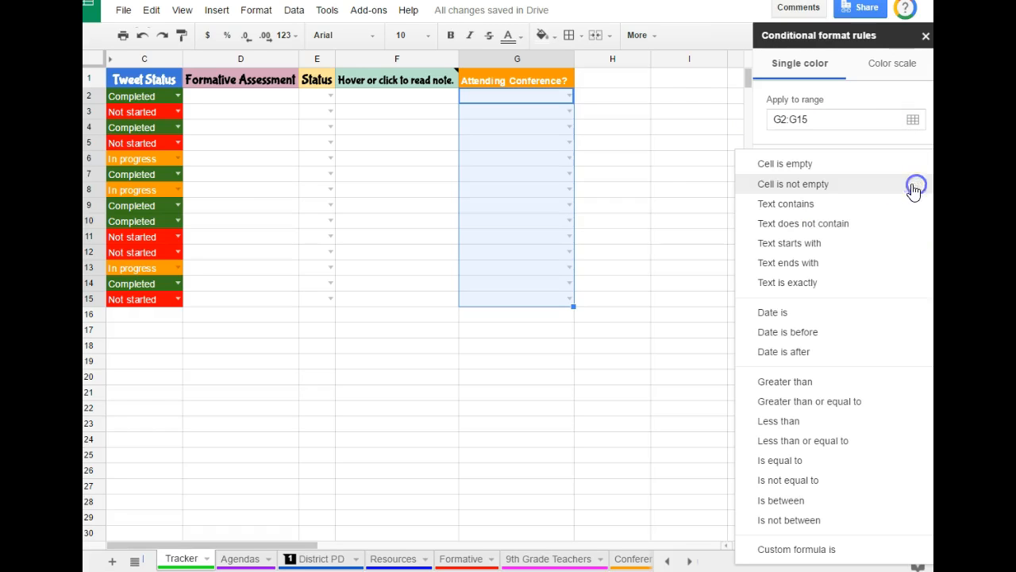
pyautogui.click(809, 204)
pyautogui.click(810, 210)
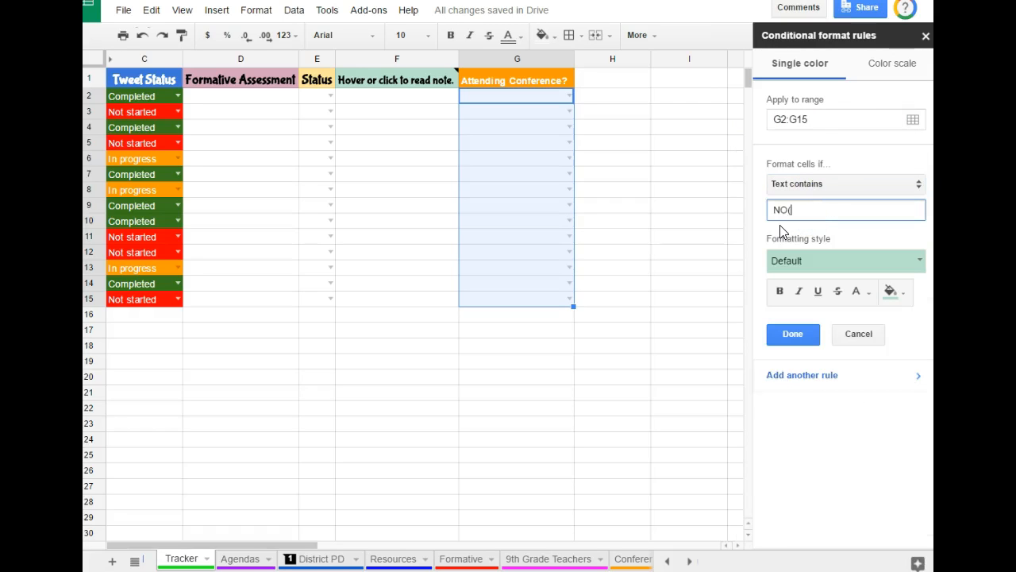
# Give the NO rule a red fill with bold white text, save it, and close the conditional formatting rules.
pyautogui.click(893, 292)
pyautogui.click(784, 358)
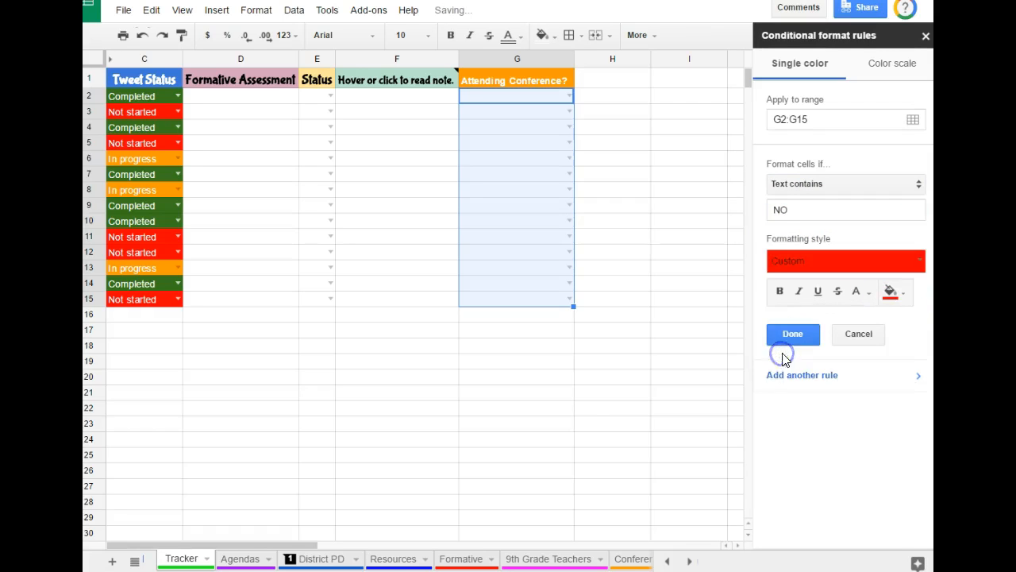
pyautogui.click(780, 292)
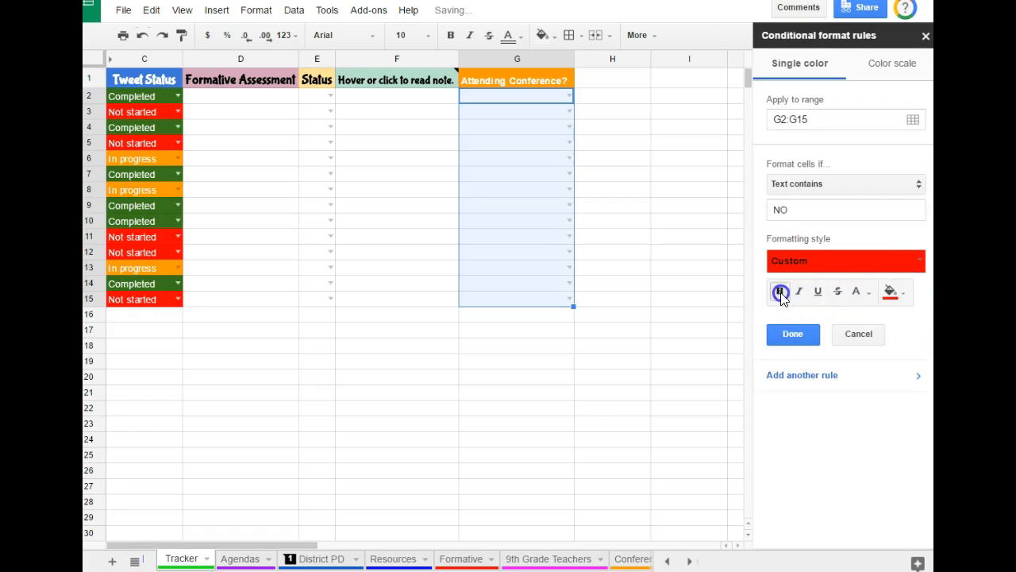
pyautogui.click(856, 291)
pyautogui.click(857, 341)
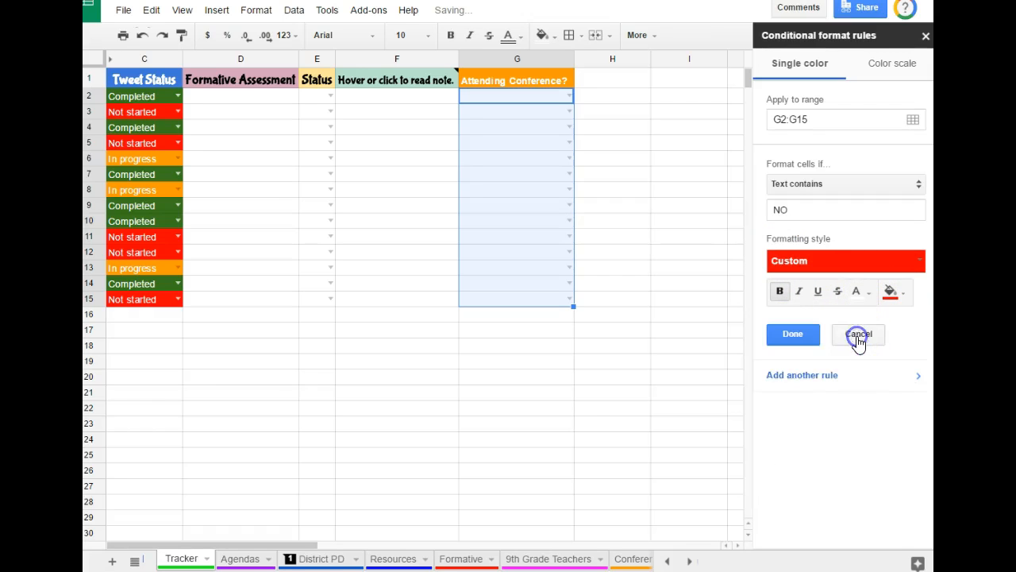
pyautogui.click(800, 334)
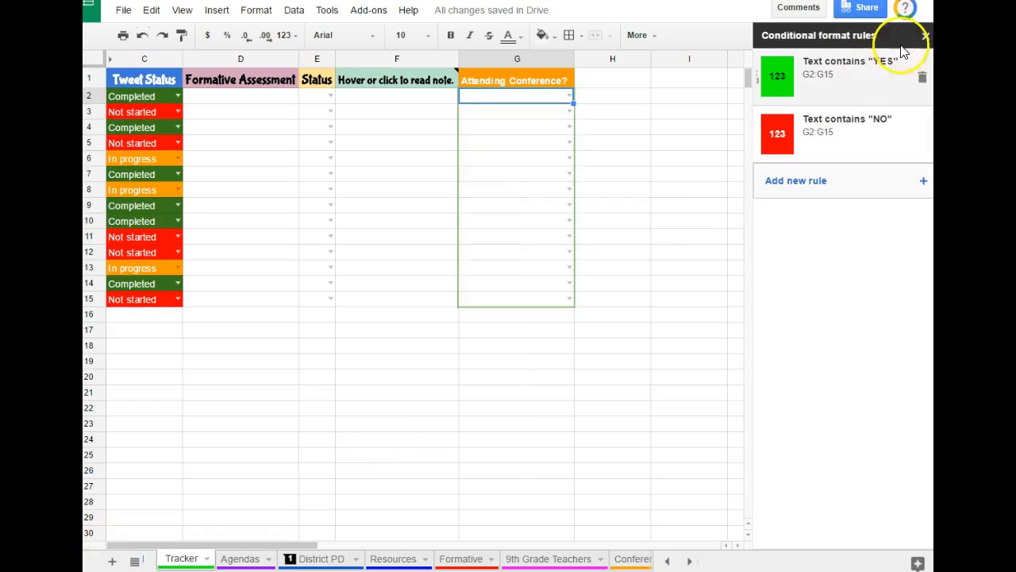
pyautogui.click(925, 36)
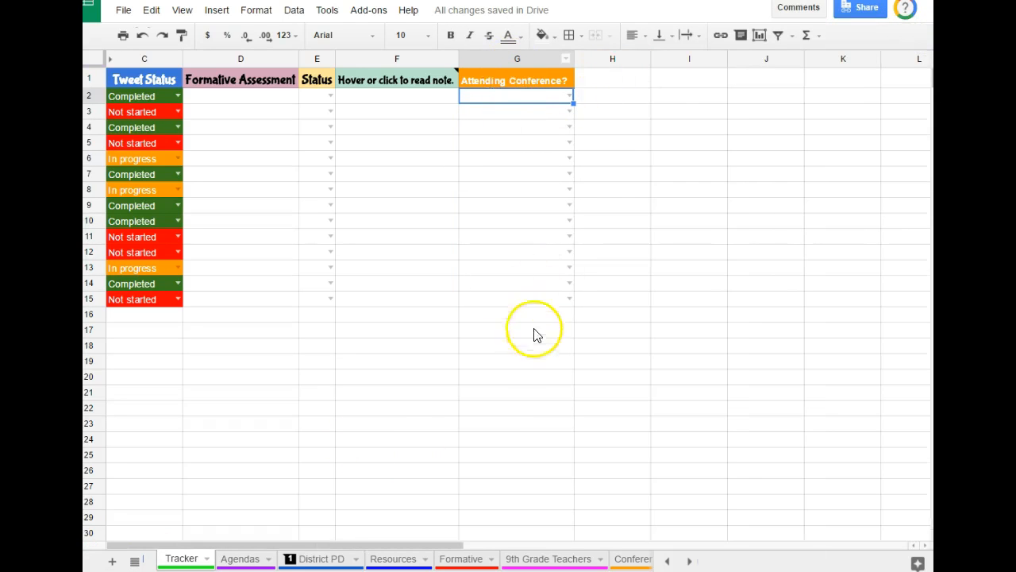
# Choose YES in G2 and NO in G3 from their dropdowns to test the color rules.
pyautogui.click(569, 95)
pyautogui.click(497, 116)
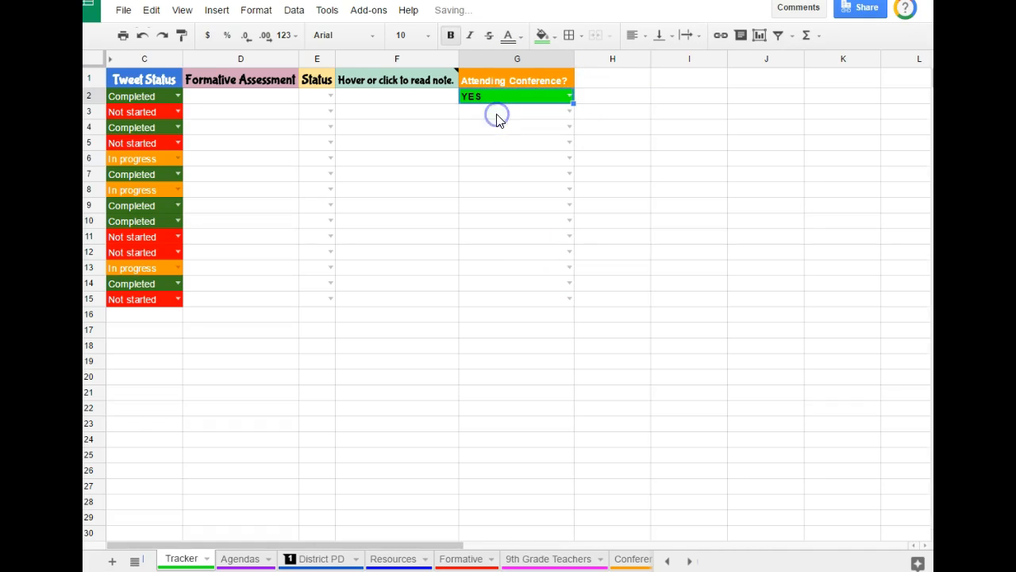
pyautogui.click(568, 112)
pyautogui.click(515, 148)
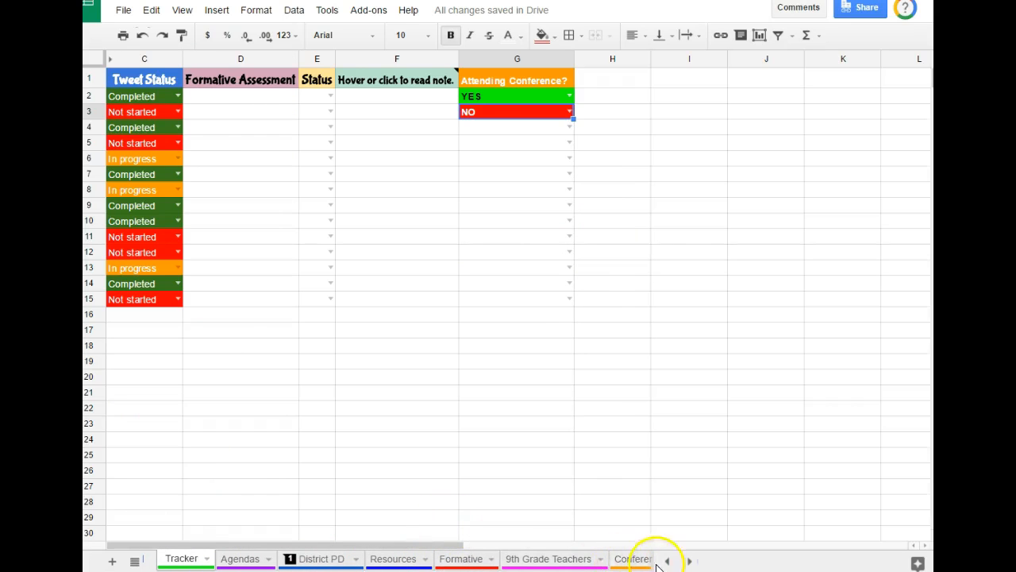
# Open the color choices for the Tracker sheet's tab.
pyautogui.click(206, 560)
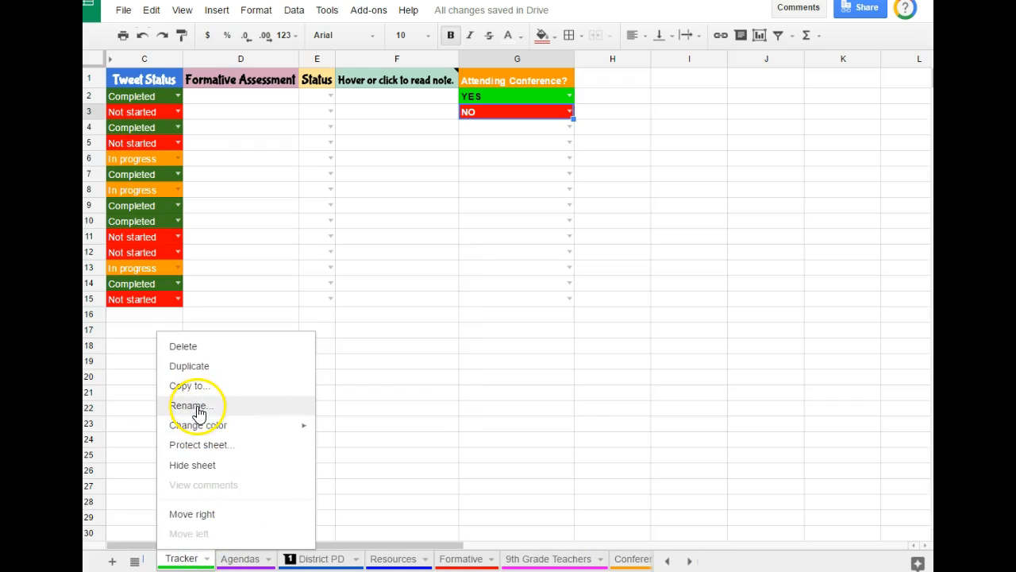
pyautogui.moveTo(222, 433)
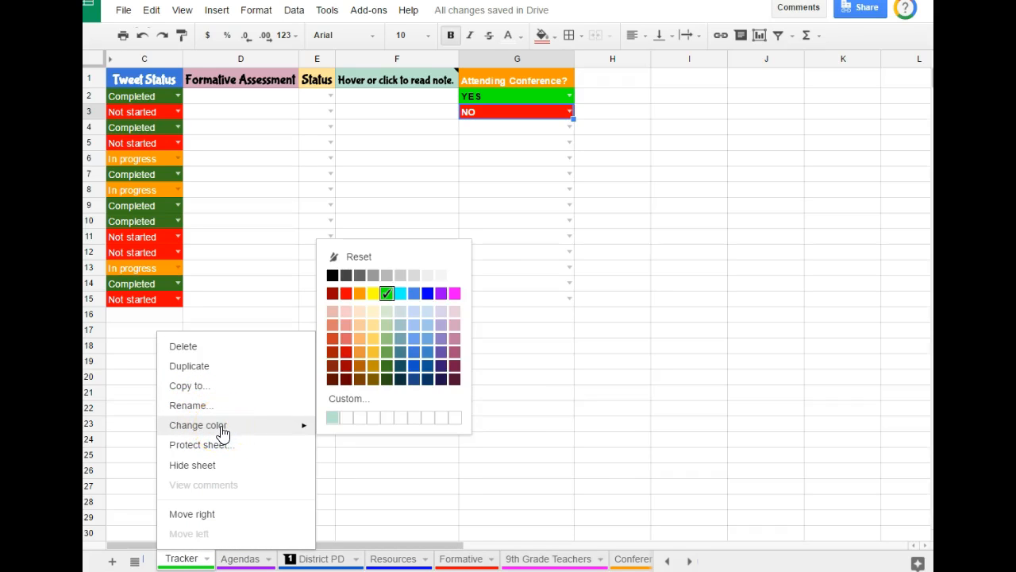